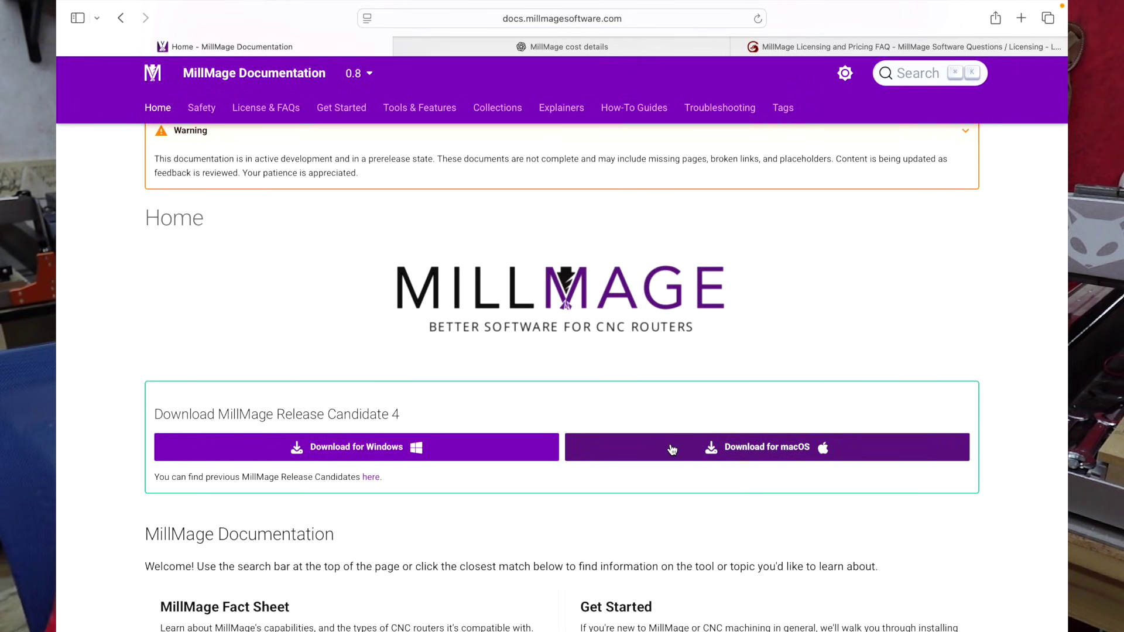
Download MillMage Release Candidate 4 for macOS from the documentation home page
left_click(775, 449)
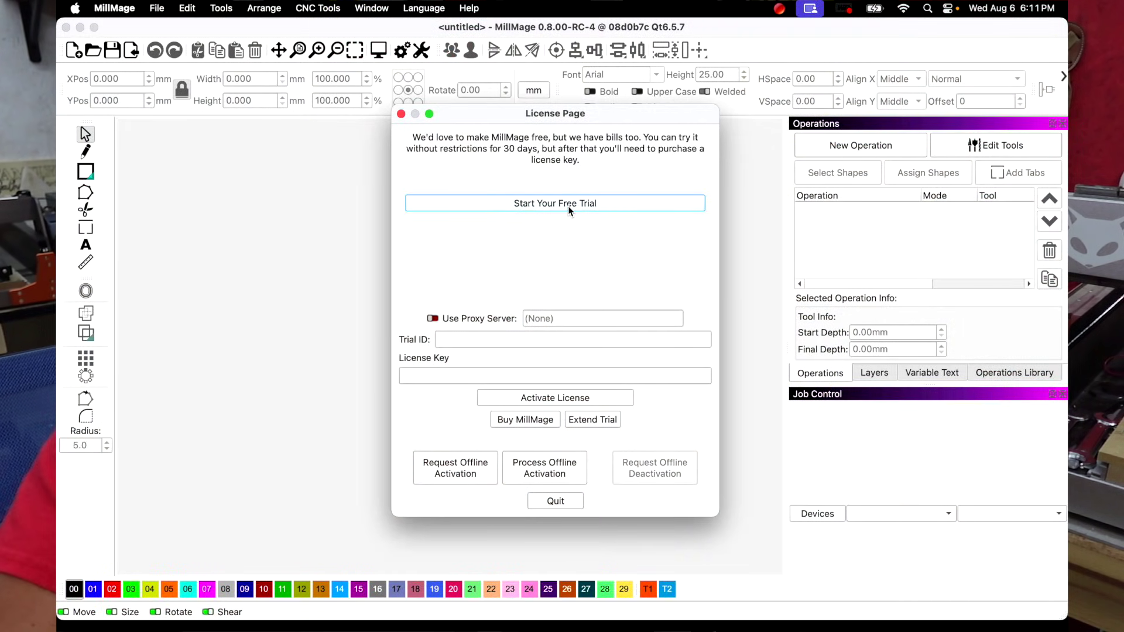
Start the free 30-day trial and confirm the trial activation message
left_click(568, 207)
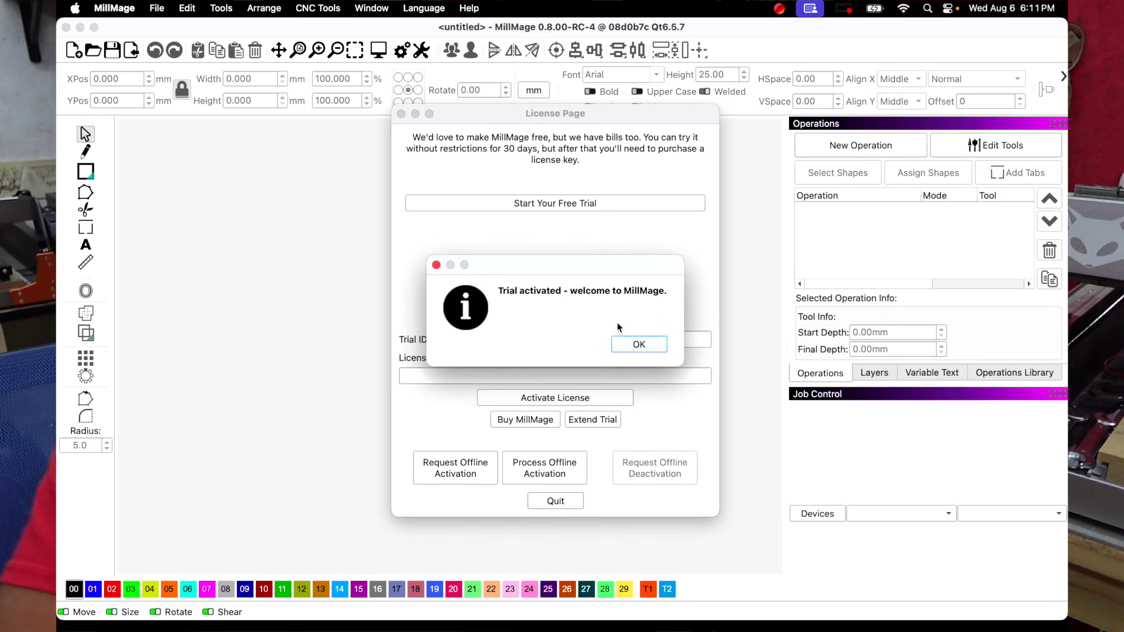
left_click(639, 345)
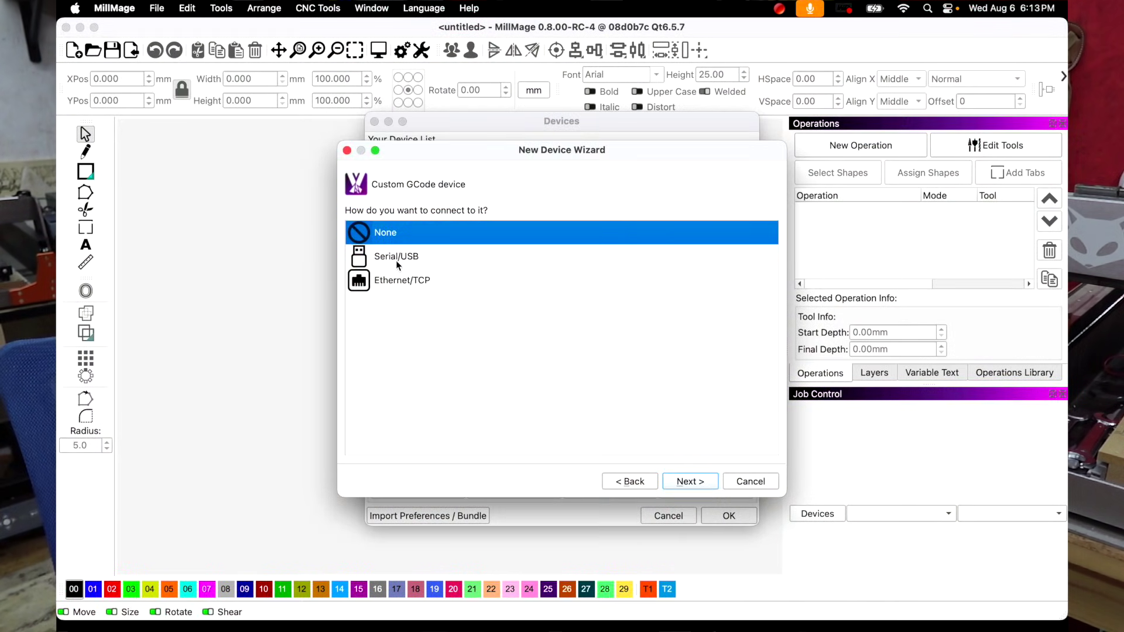
Choose a Serial/USB connection for the custom GCode device and continue to its settings
left_click(396, 260)
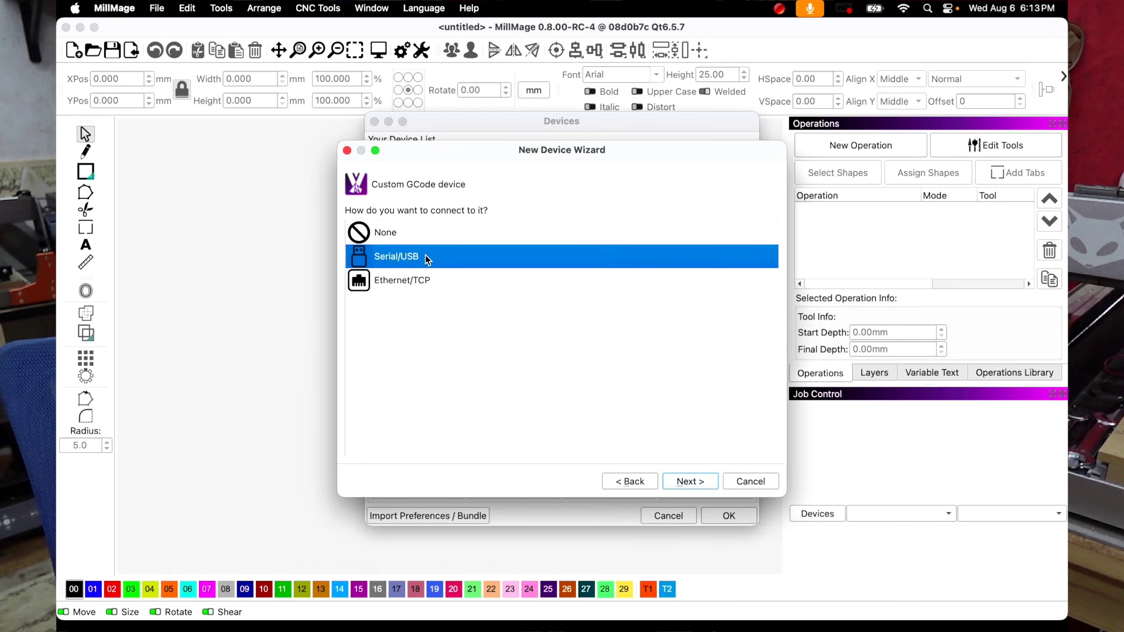
left_click(689, 481)
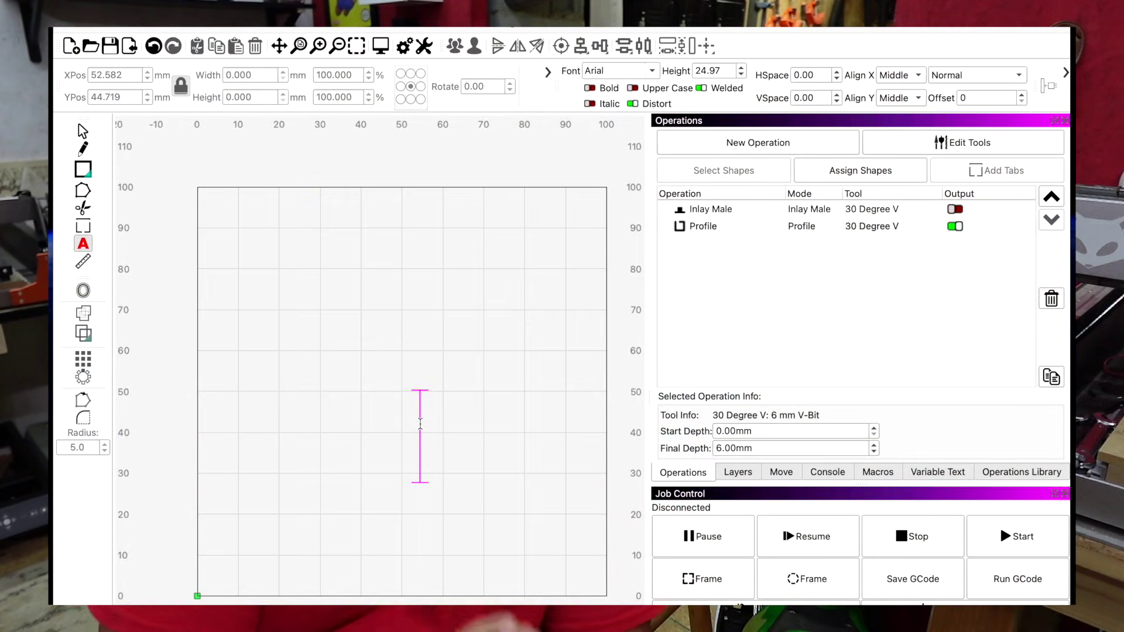
Type the first two text lines, 'Like' and '&'
type("Like ")
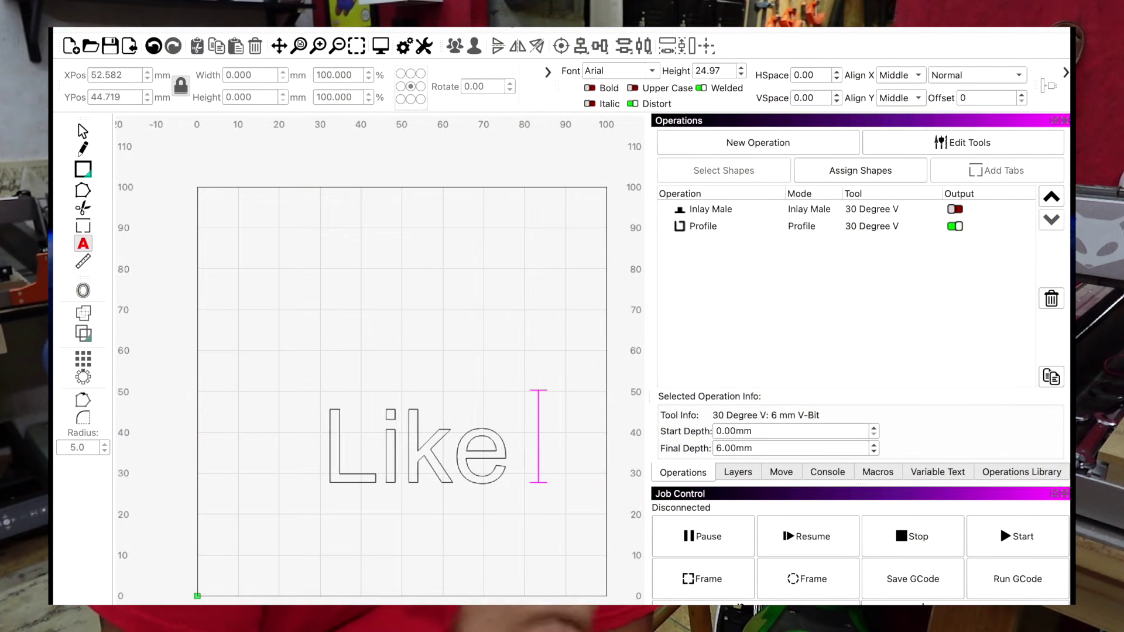
type("and S")
key("BackSpace")
key("BackSpace")
key("BackSpace")
key("BackSpace")
key("BackSpace")
key("BackSpace")
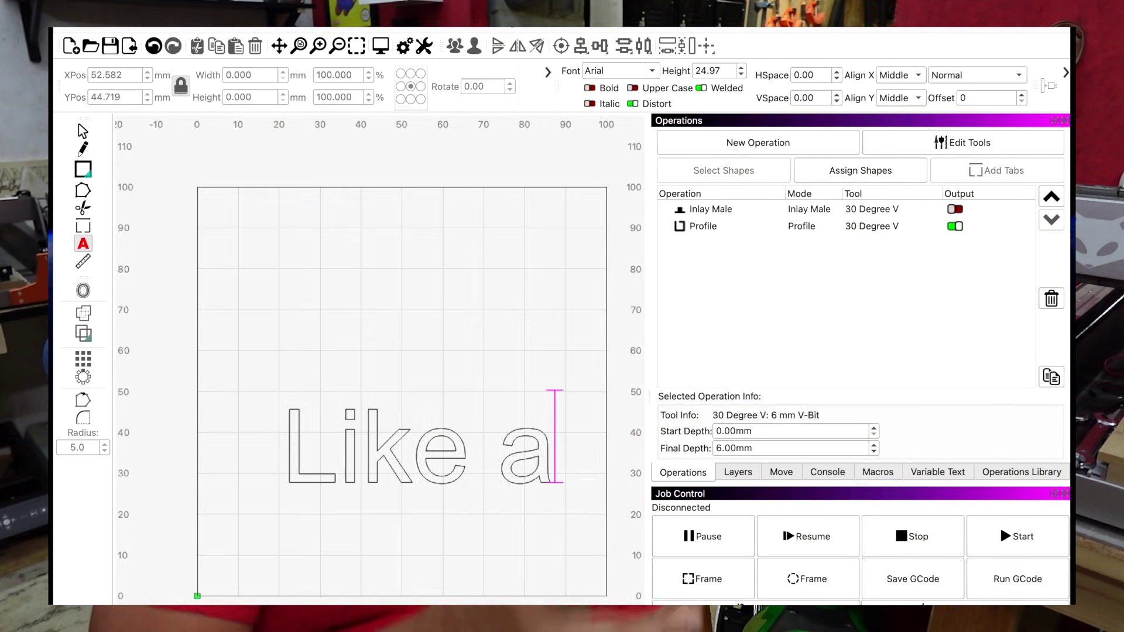
key("Return")
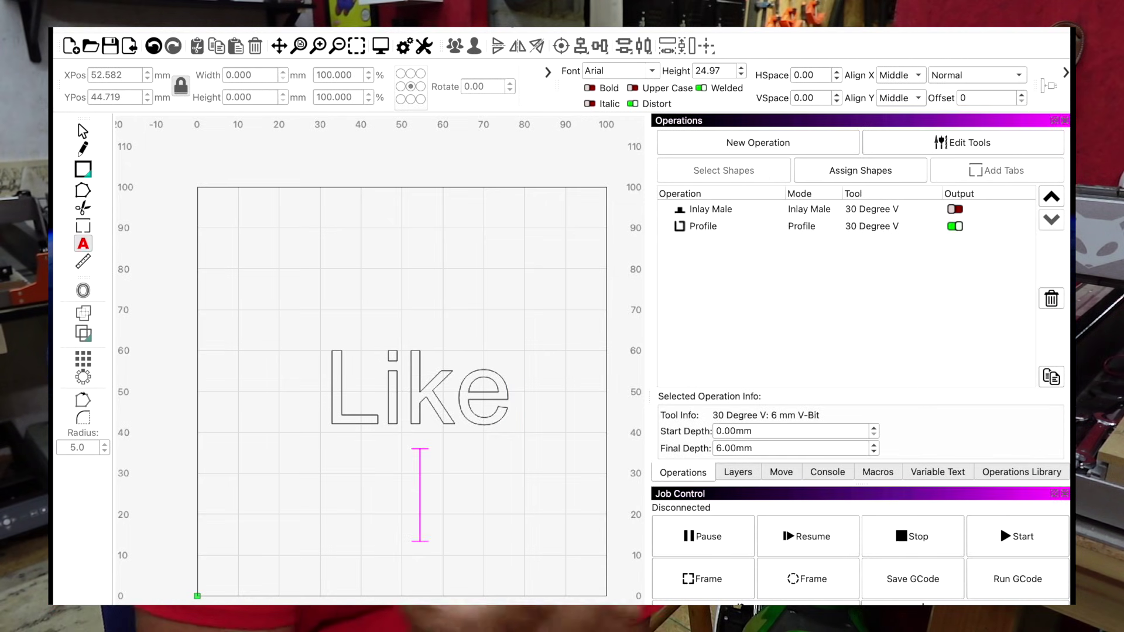
type("&")
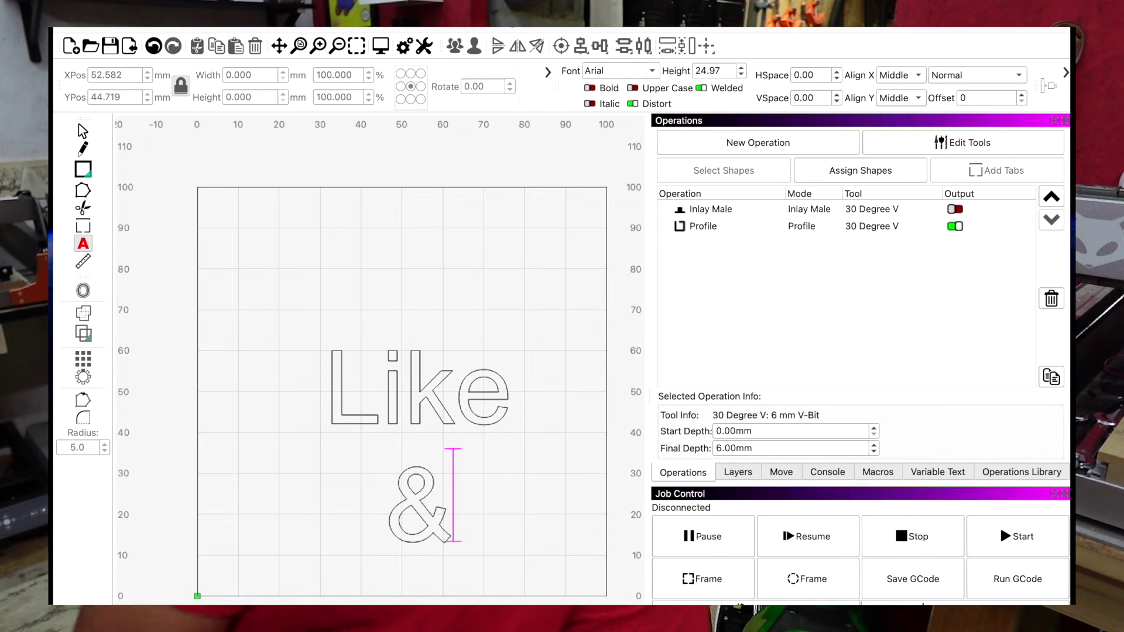
key("Return")
Add the third line 'Subscribe!', correcting typos, and finish the text block
type("Subscrip")
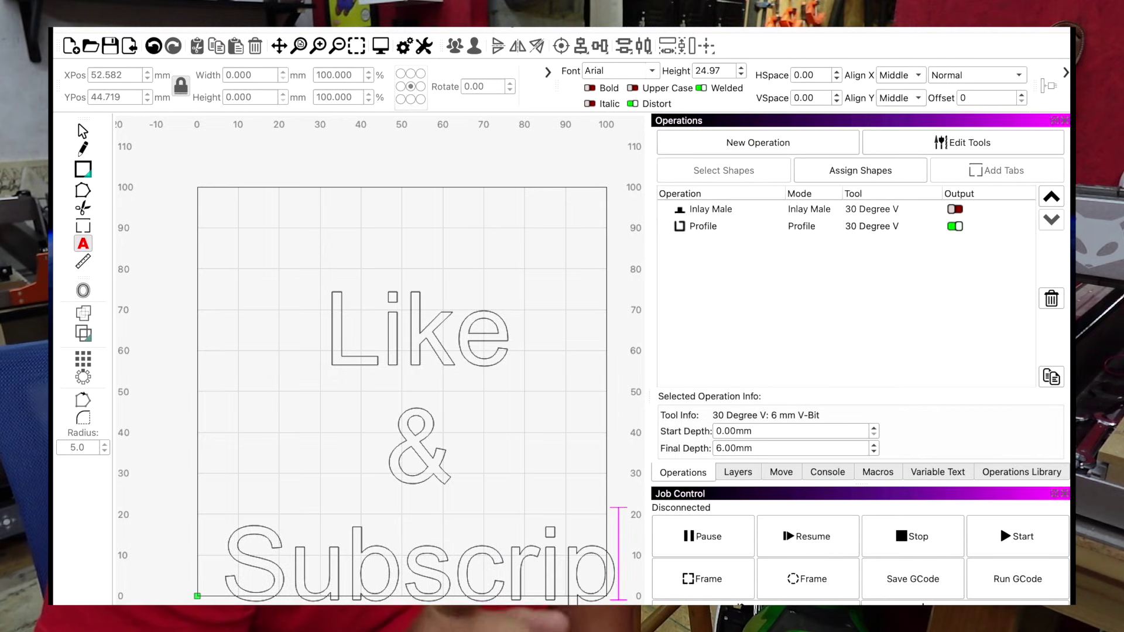
key("BackSpace")
type("v")
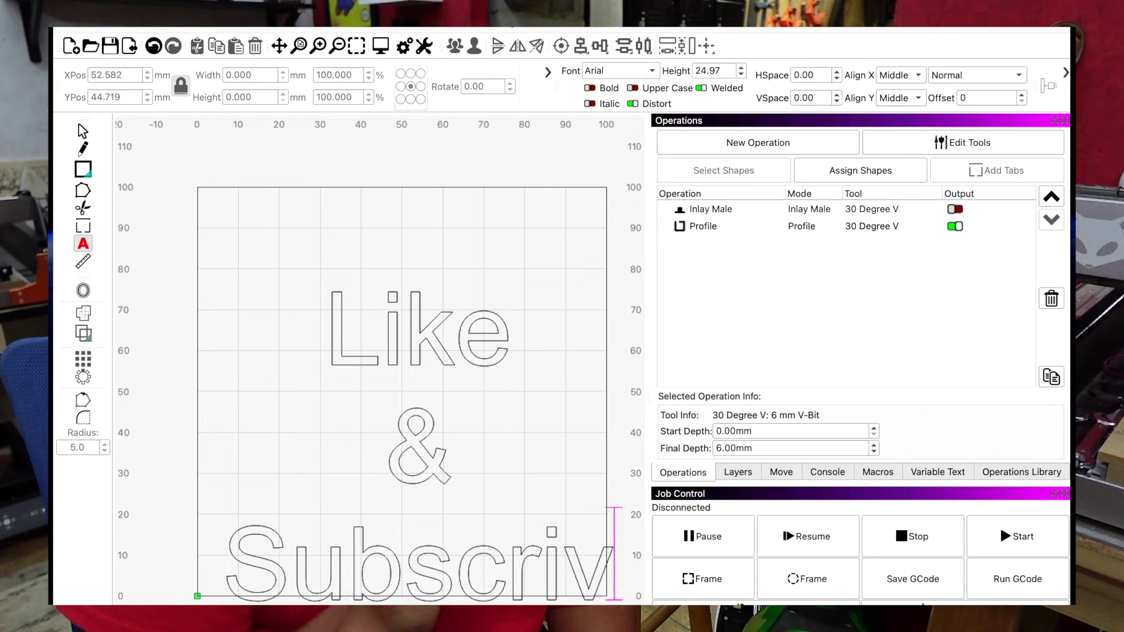
key("BackSpace")
type("bE")
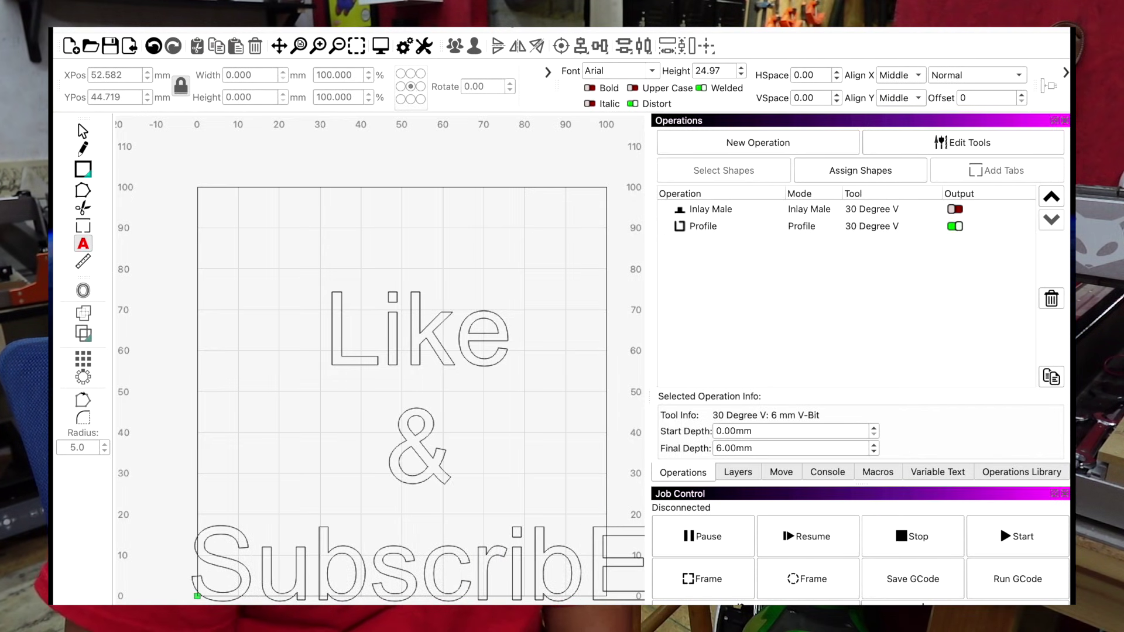
key("BackSpace")
key("BackSpace")
type("be")
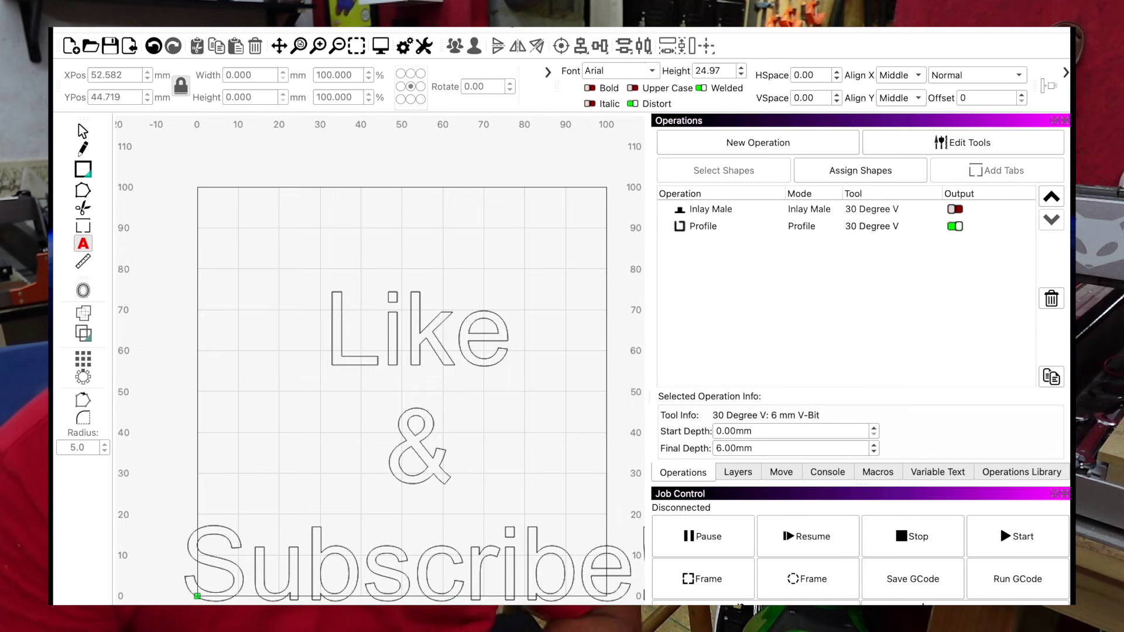
key("Escape")
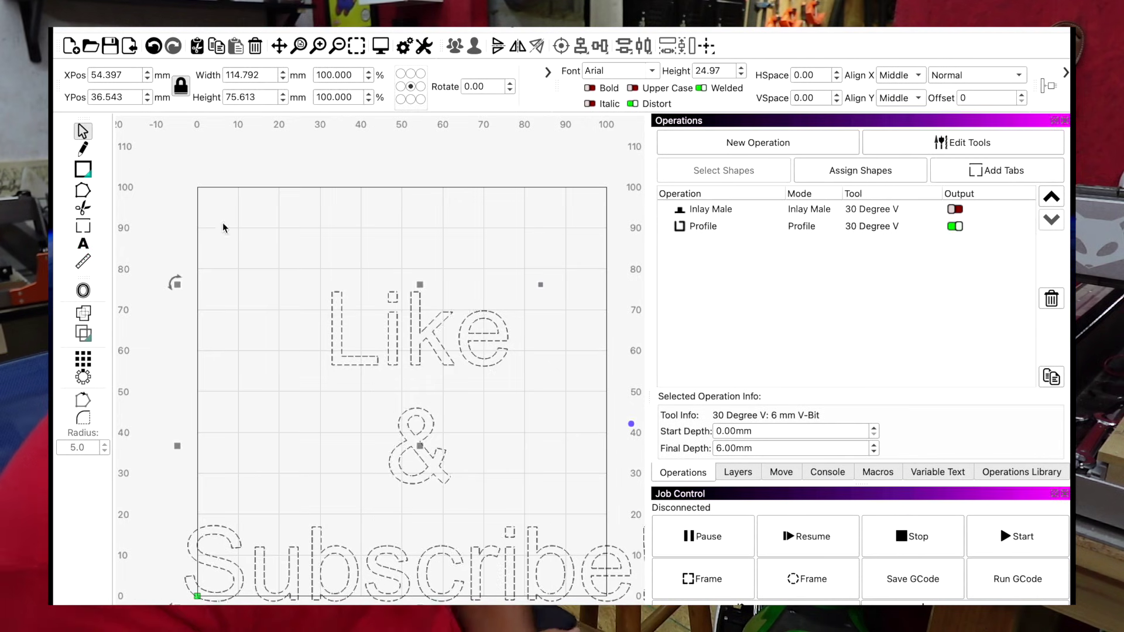
Scale the text to about 83 by 55 mm, centre it, and bend it into an arch
left_click_drag(184, 290, 303, 369)
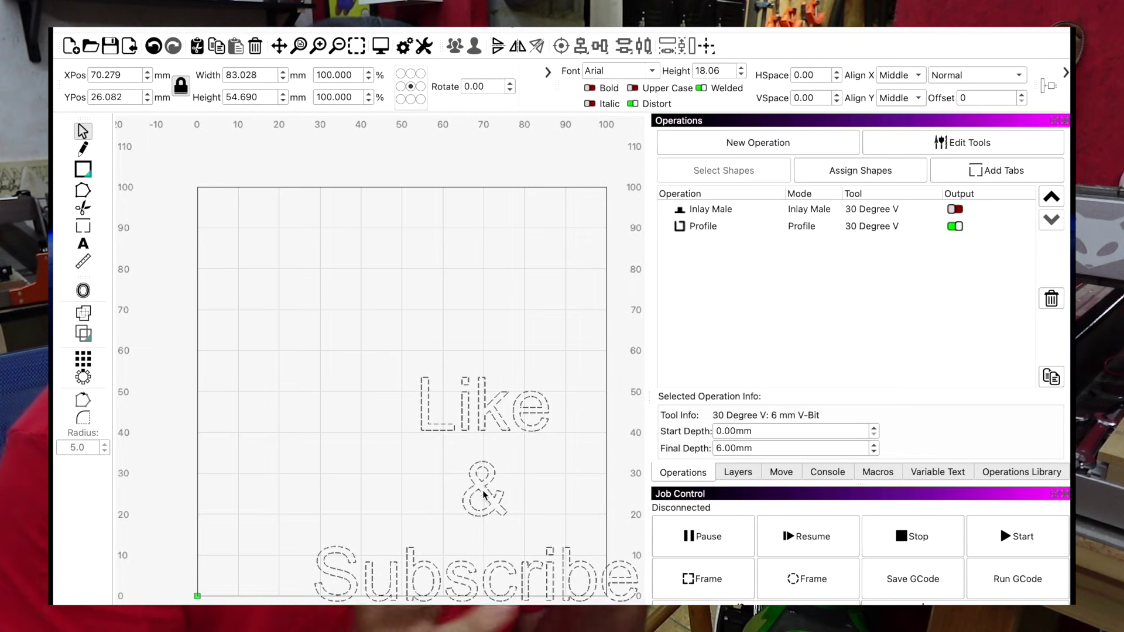
left_click_drag(483, 494, 401, 404)
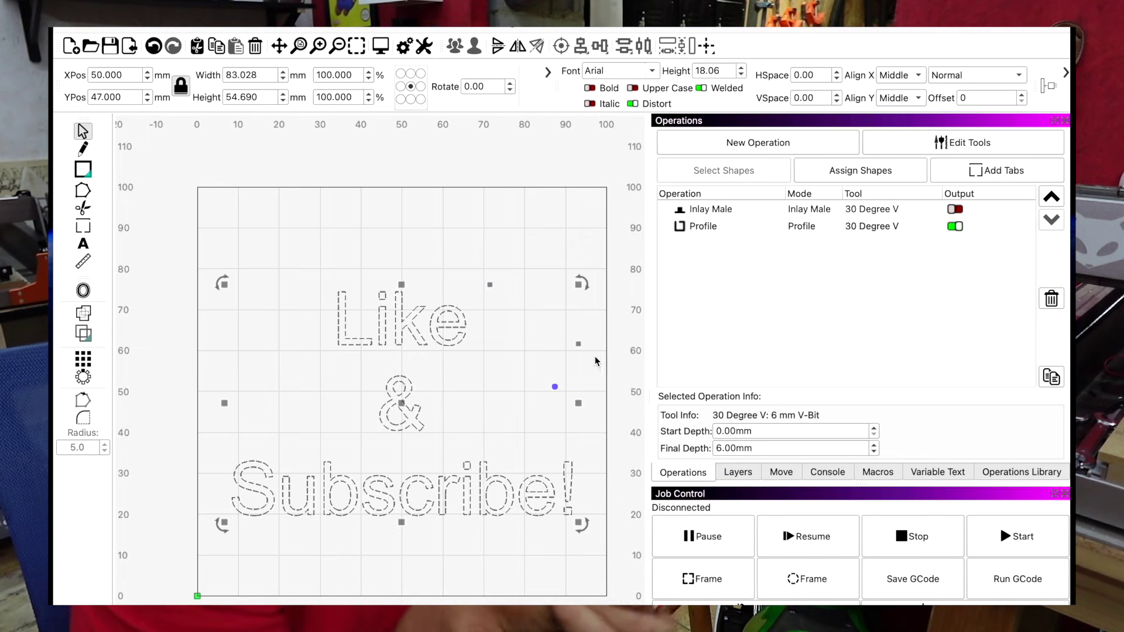
left_click_drag(555, 387, 559, 409)
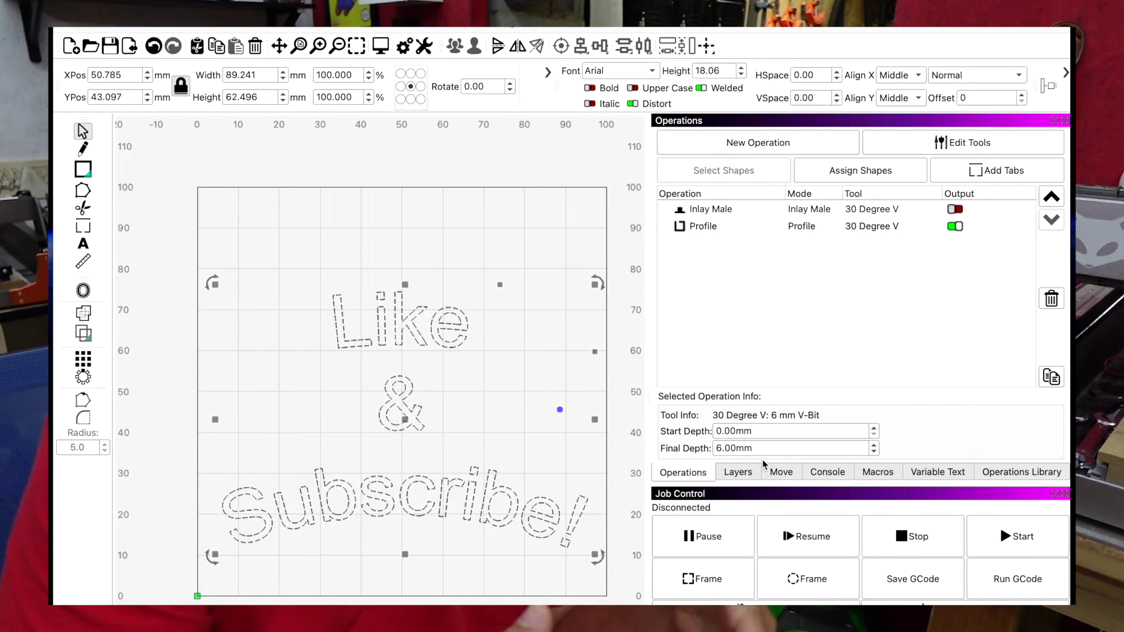
left_click(751, 227)
left_click(744, 472)
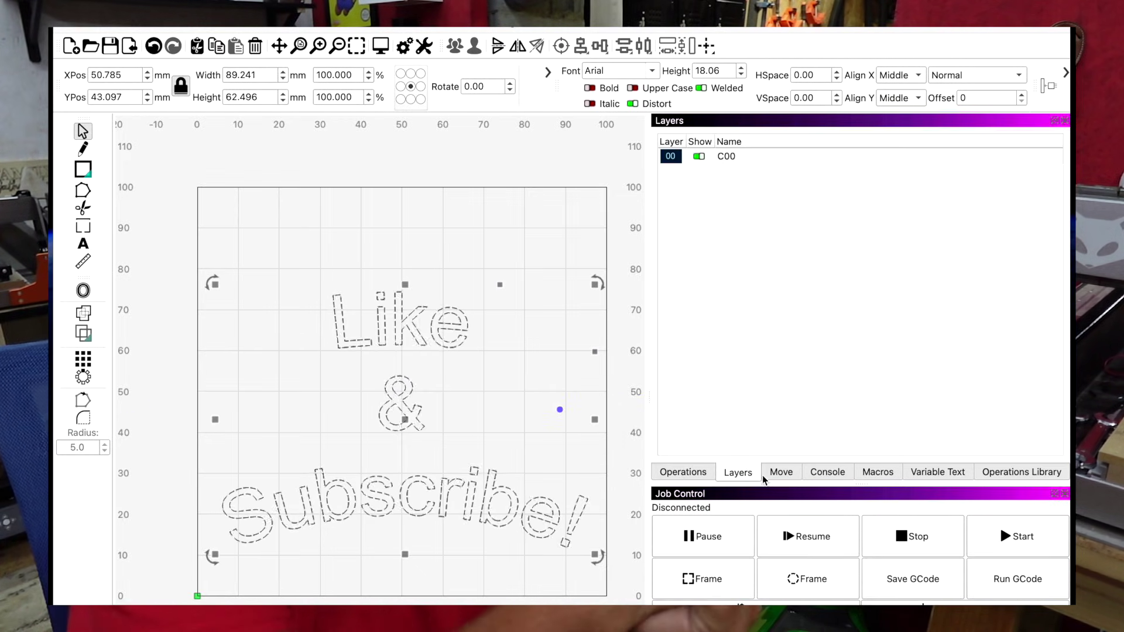
left_click(784, 476)
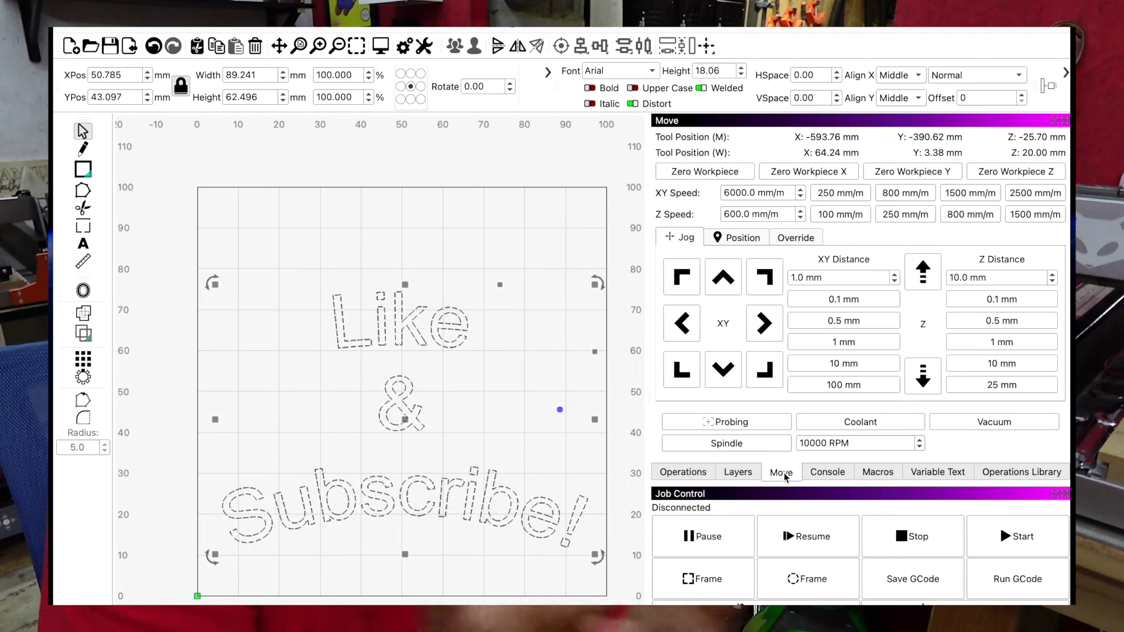
left_click(827, 475)
left_click(866, 474)
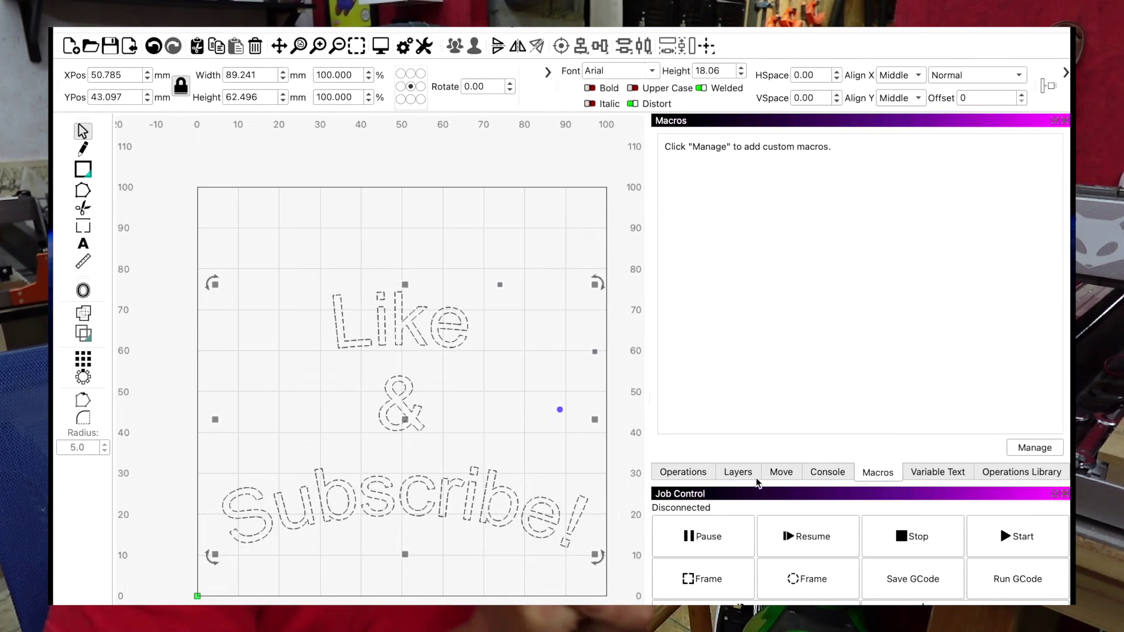
left_click(683, 472)
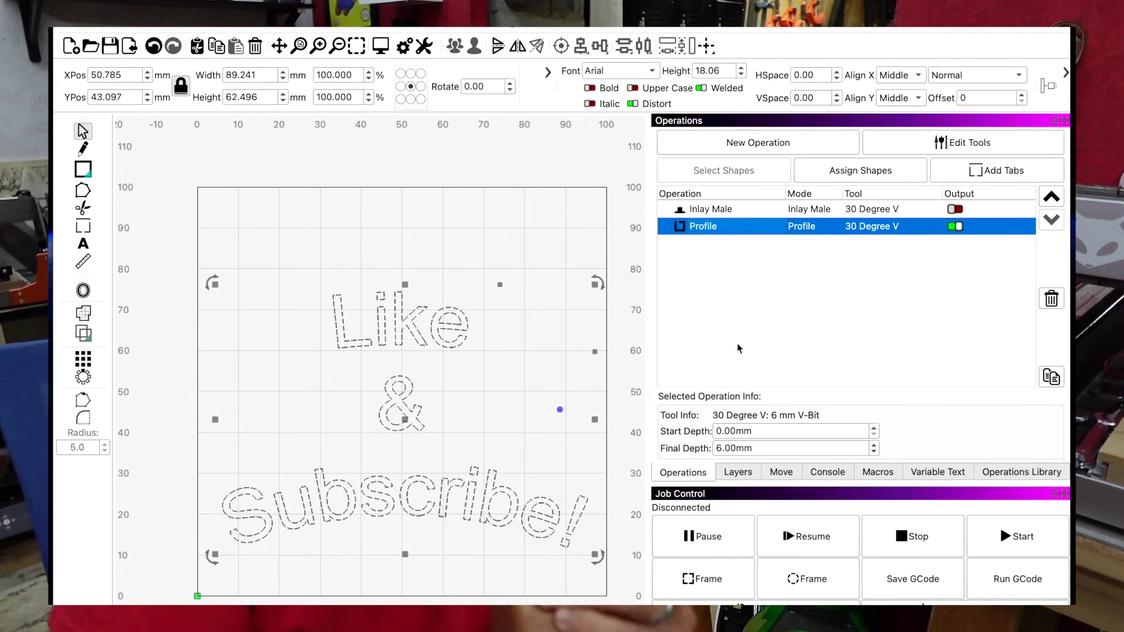
Reassign the 30 Degree V bit to the Profile operation with 600 mm/m feed and 1 mm per pass
double_click(733, 230)
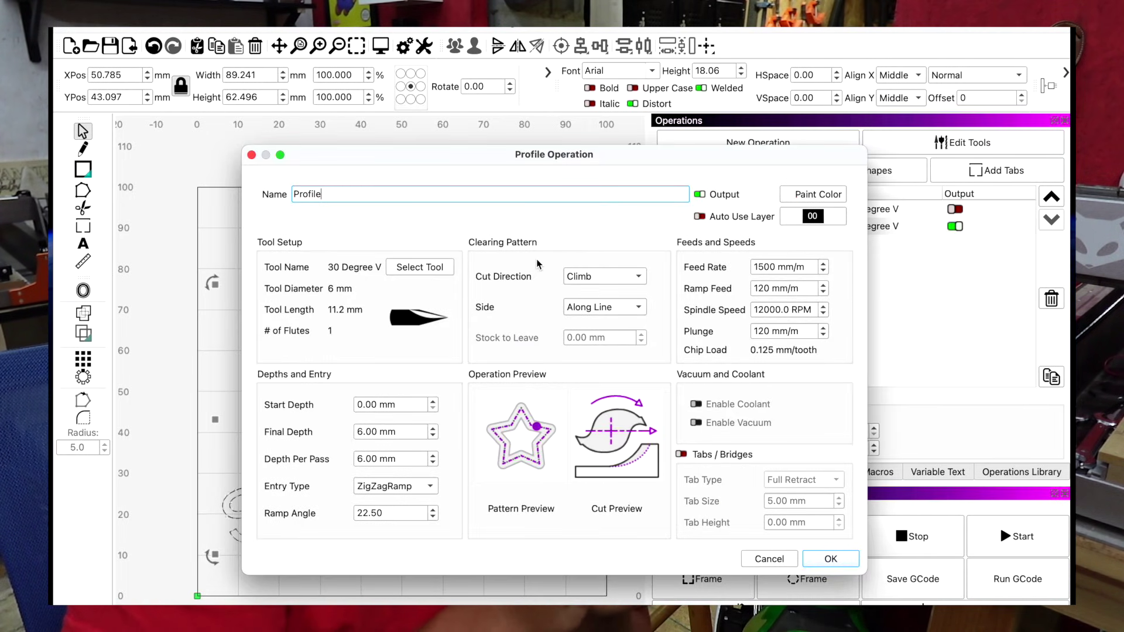
left_click(422, 270)
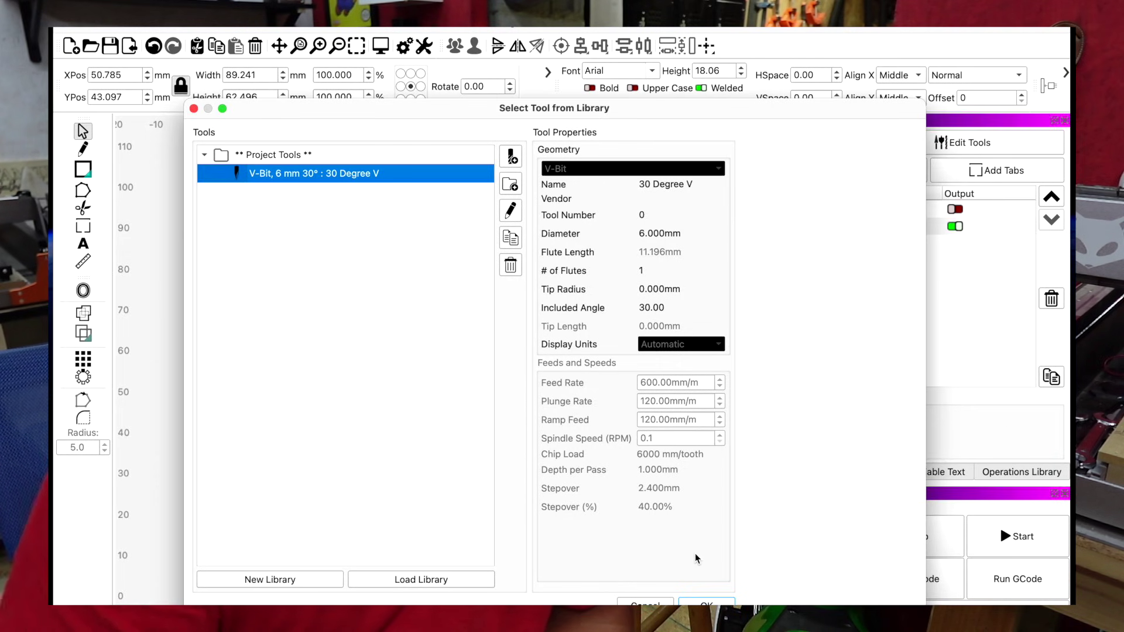
left_click(706, 601)
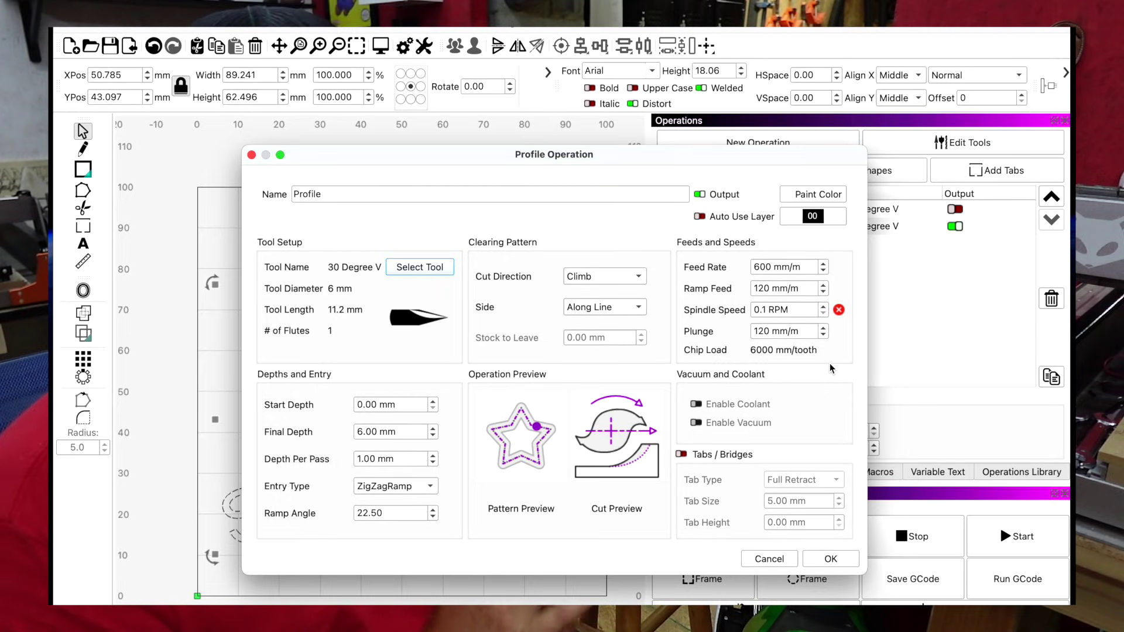
left_click(831, 558)
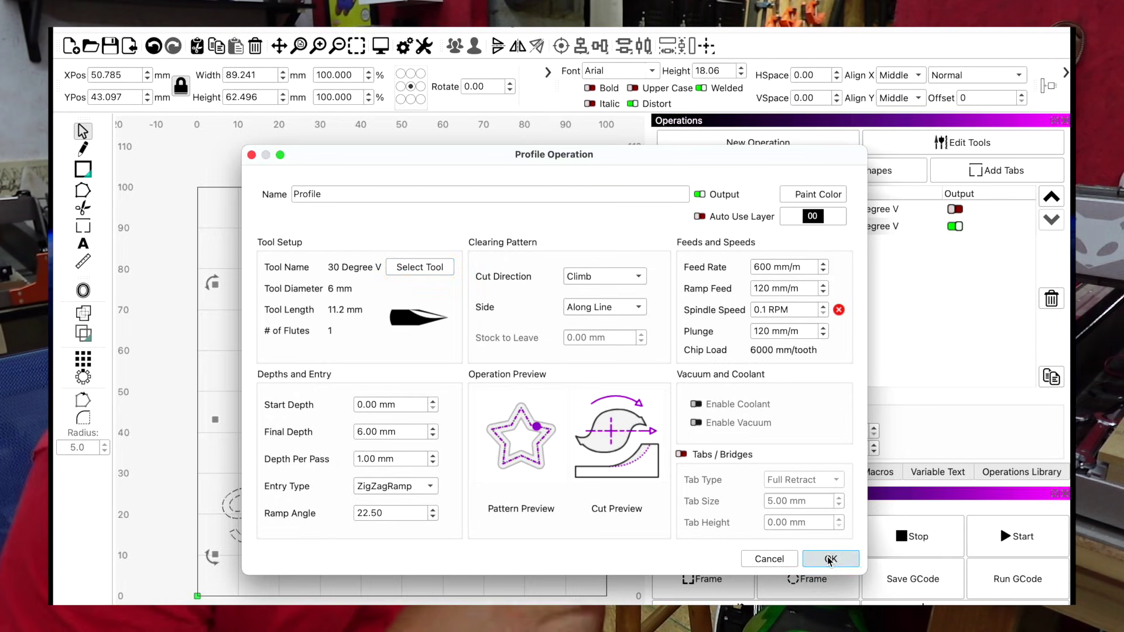
left_click(753, 474)
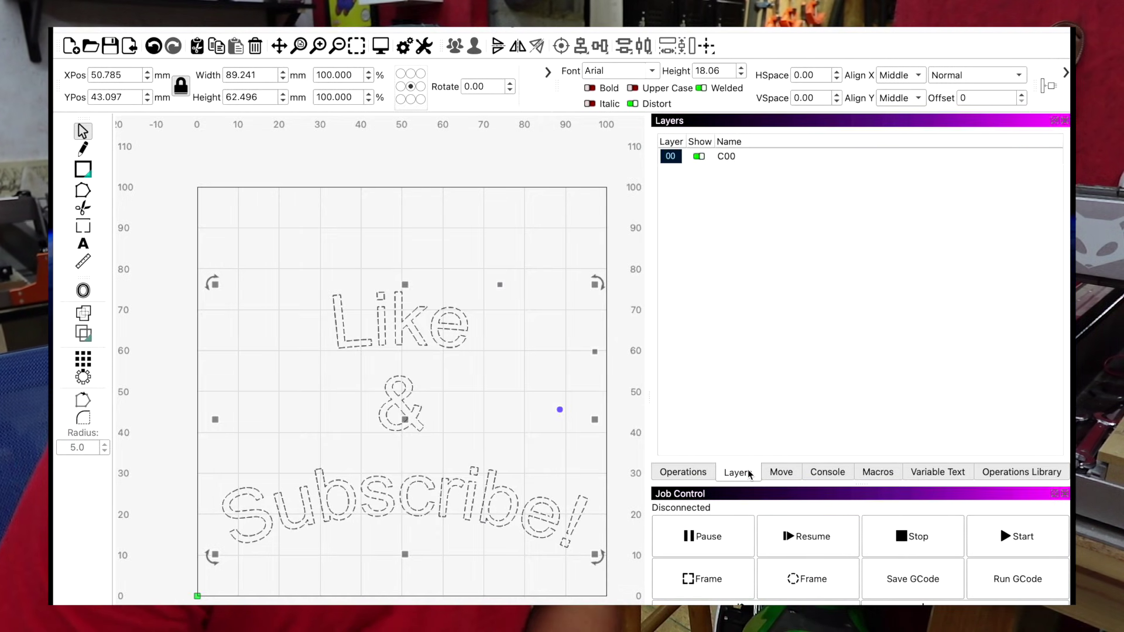
Preview an outward, round-cornered 2.00 mm offset outline around the text
left_click(774, 474)
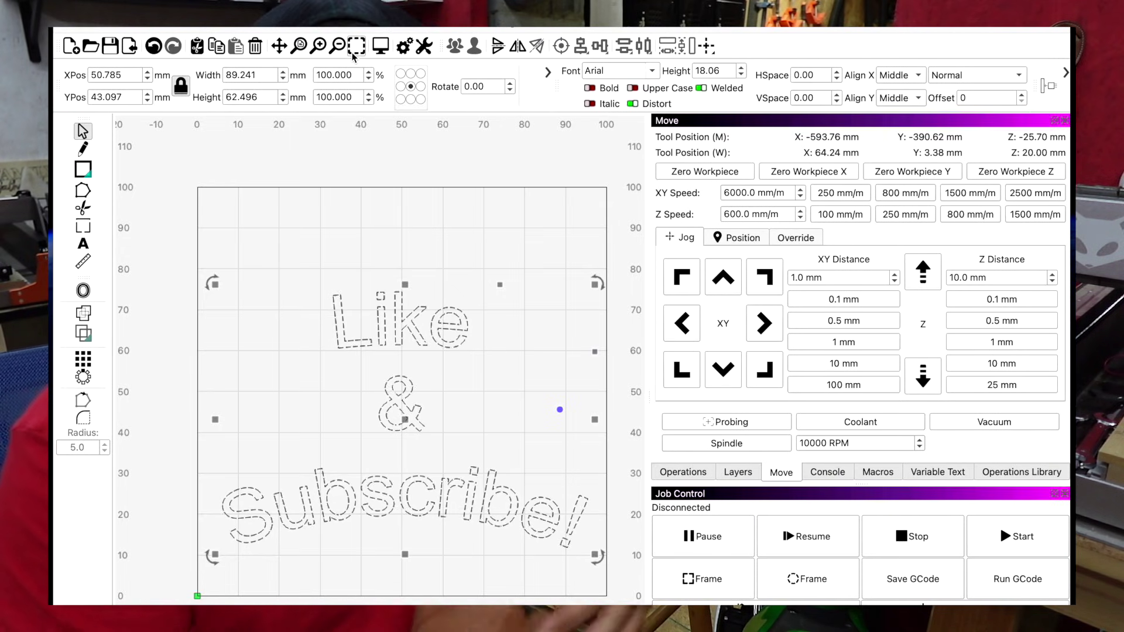
left_click(83, 290)
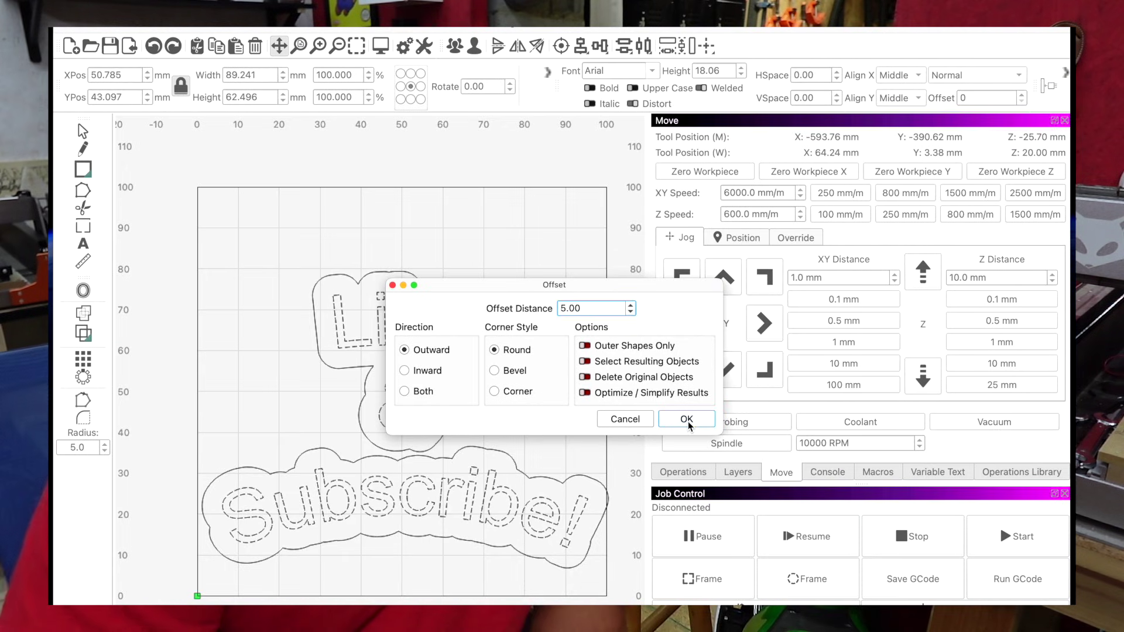
left_click(631, 312)
left_click(630, 311)
left_click(630, 312)
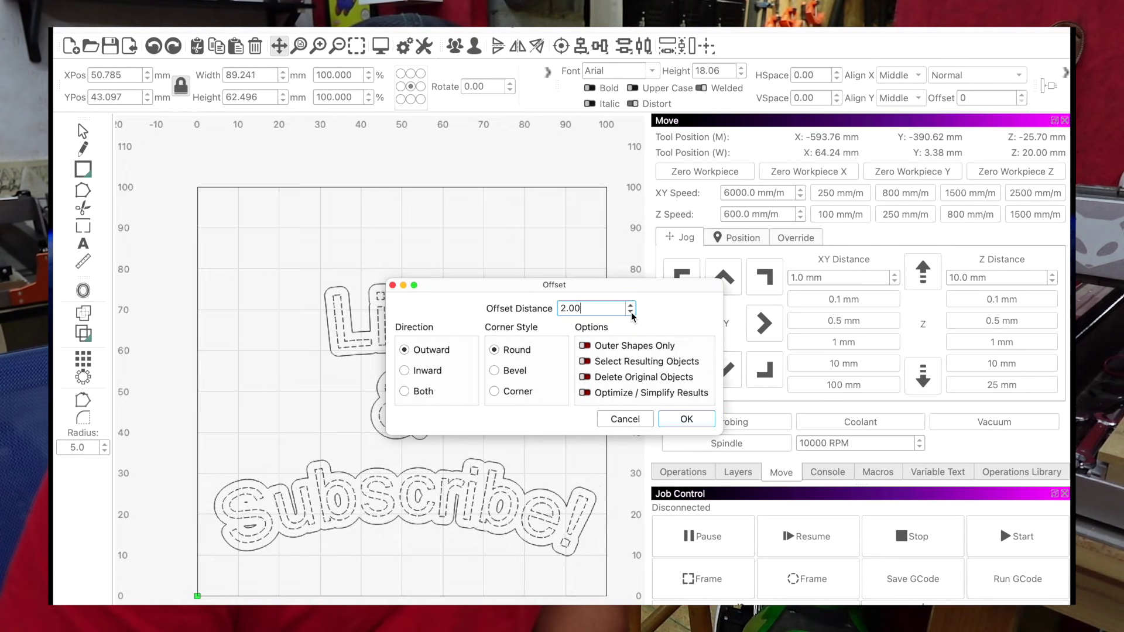